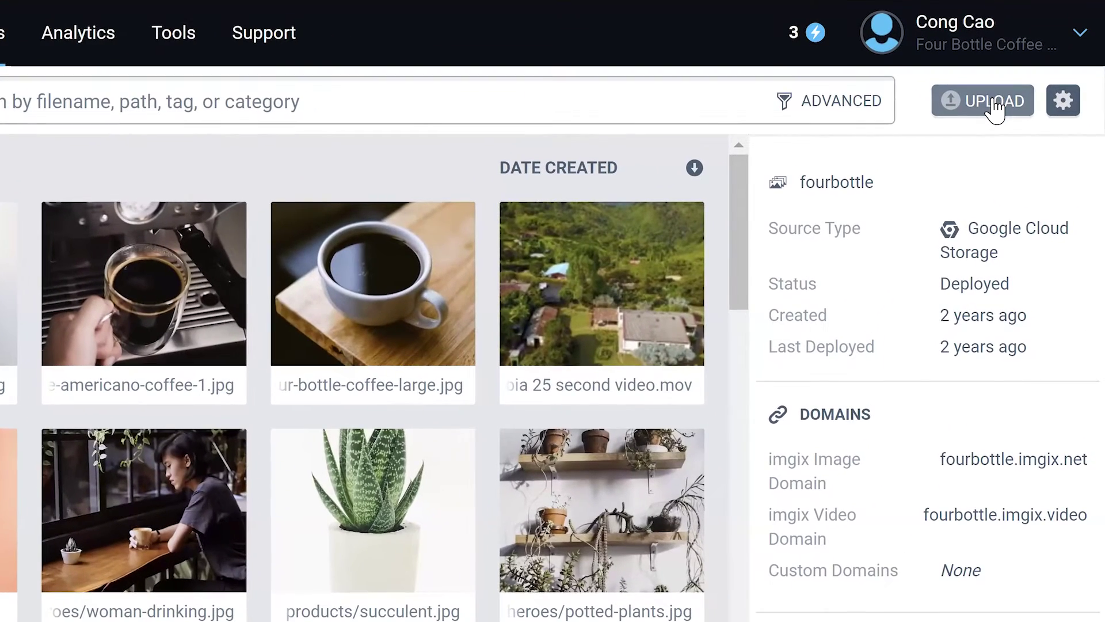
Pick the four coffee photos for upload and set the destination path to 2022-Fall.
left_click(996, 105)
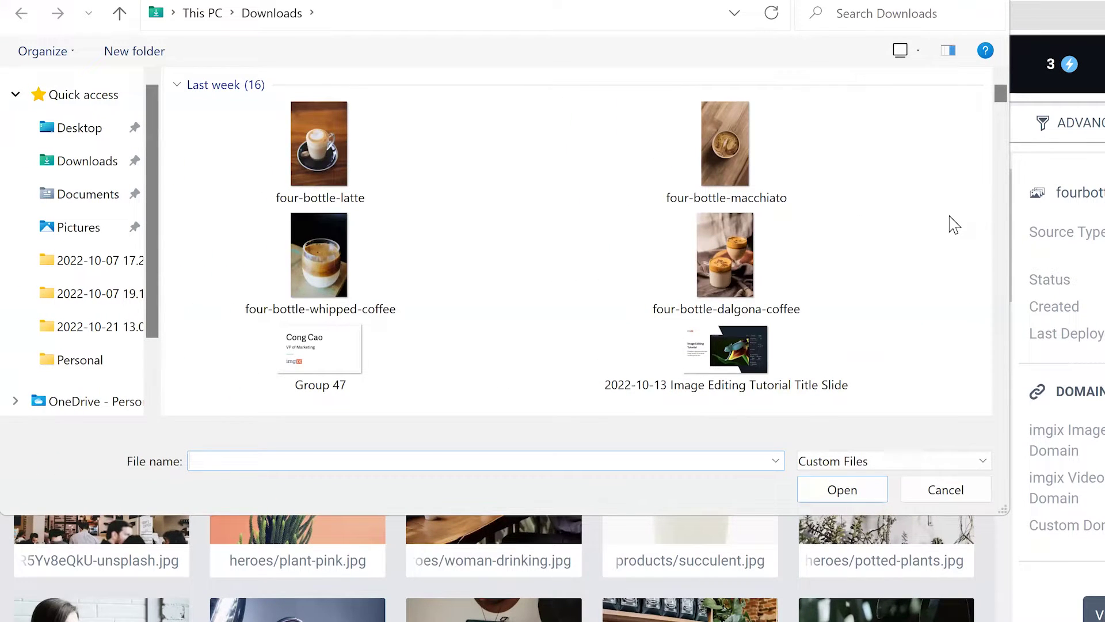
left_click_drag(928, 291, 263, 109)
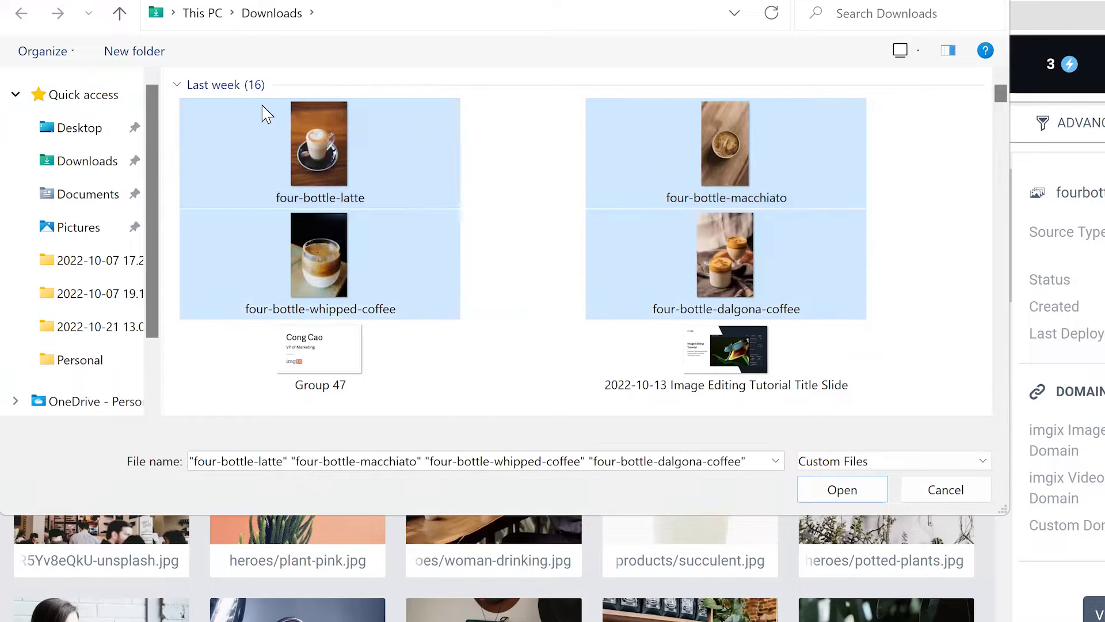
left_click(842, 490)
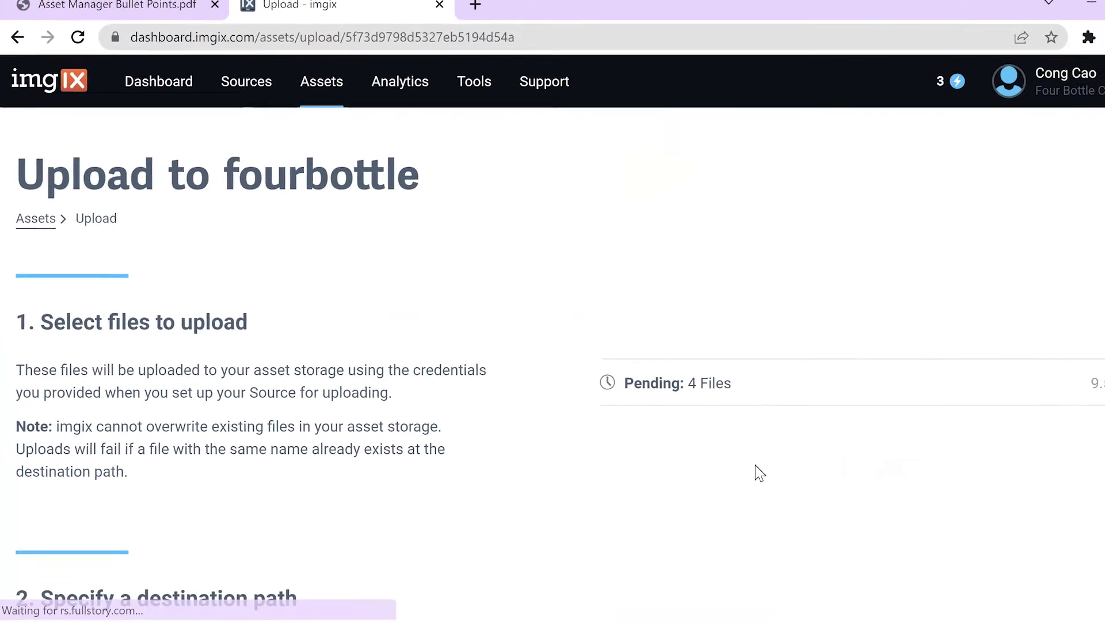
scroll(700, 455, "down", 2)
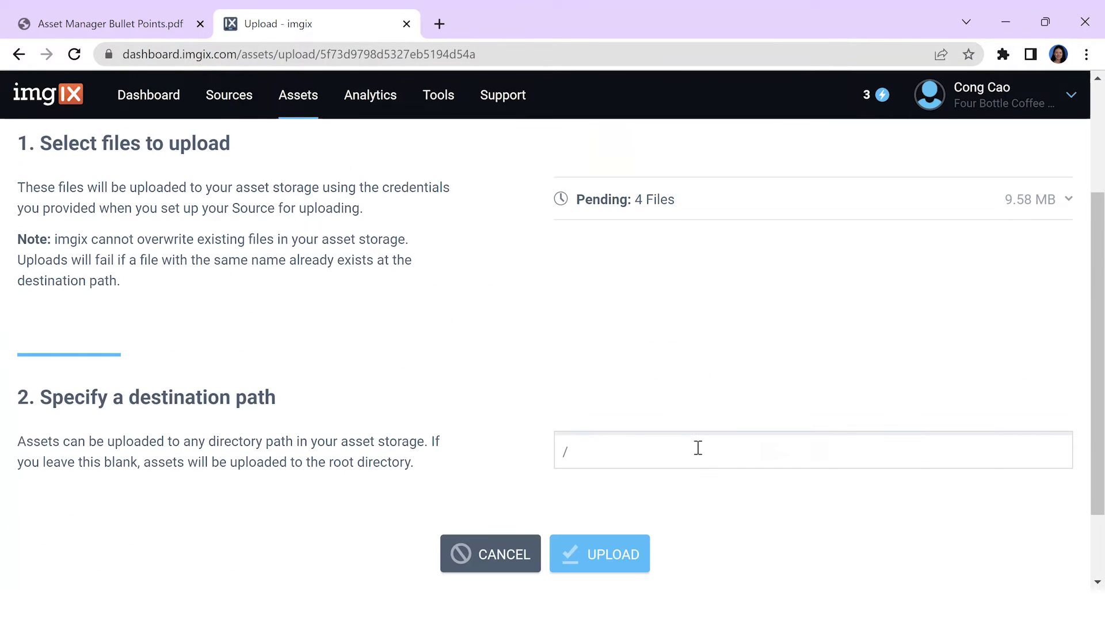
left_click(698, 448)
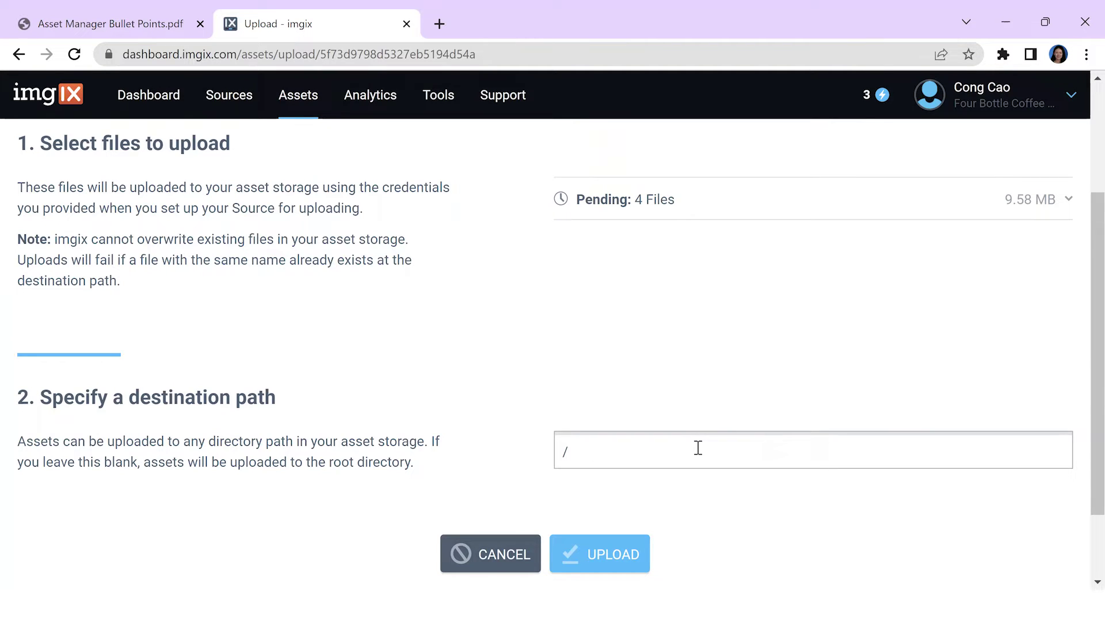
type("2022-Fa")
type("ll")
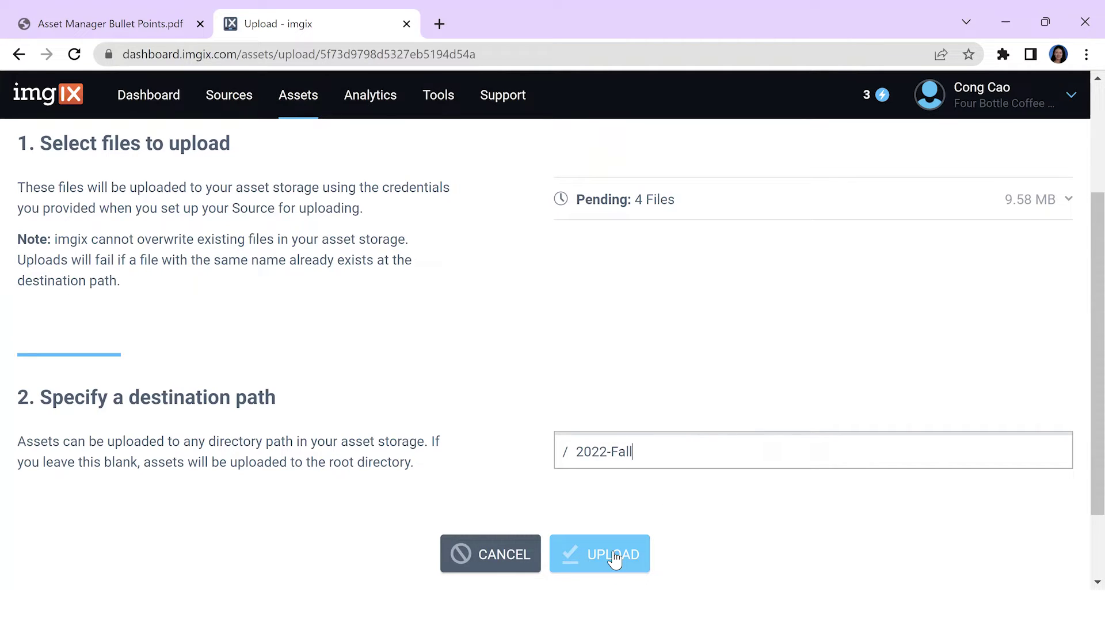
Upload the four pending coffee files, then go back to the fourbottle asset grid.
left_click(615, 556)
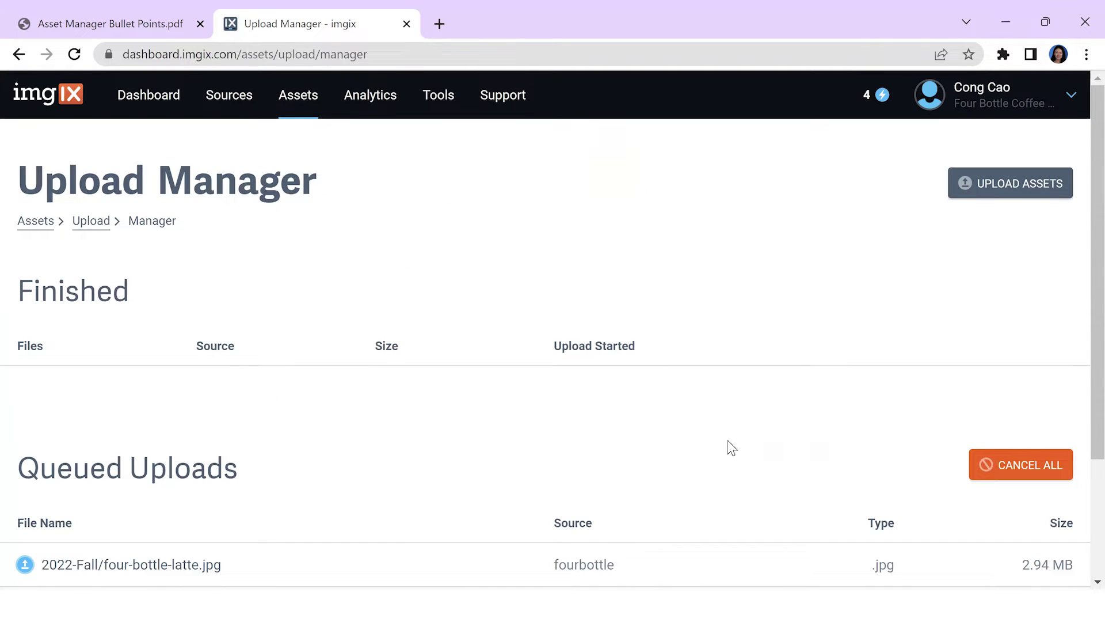
scroll(730, 447, "down", 2)
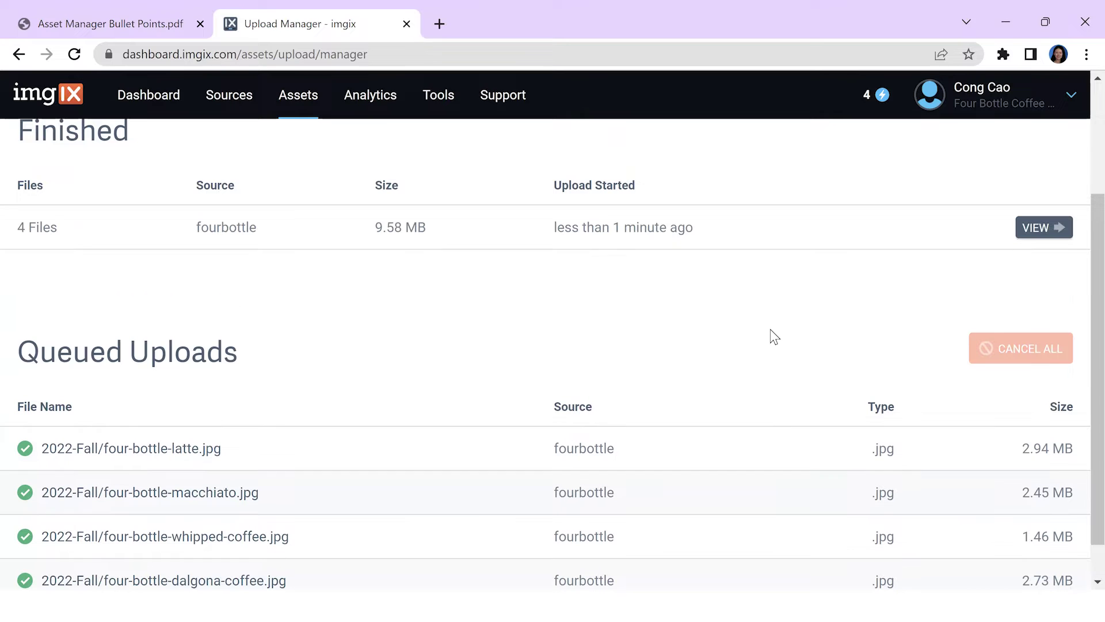
left_click(294, 94)
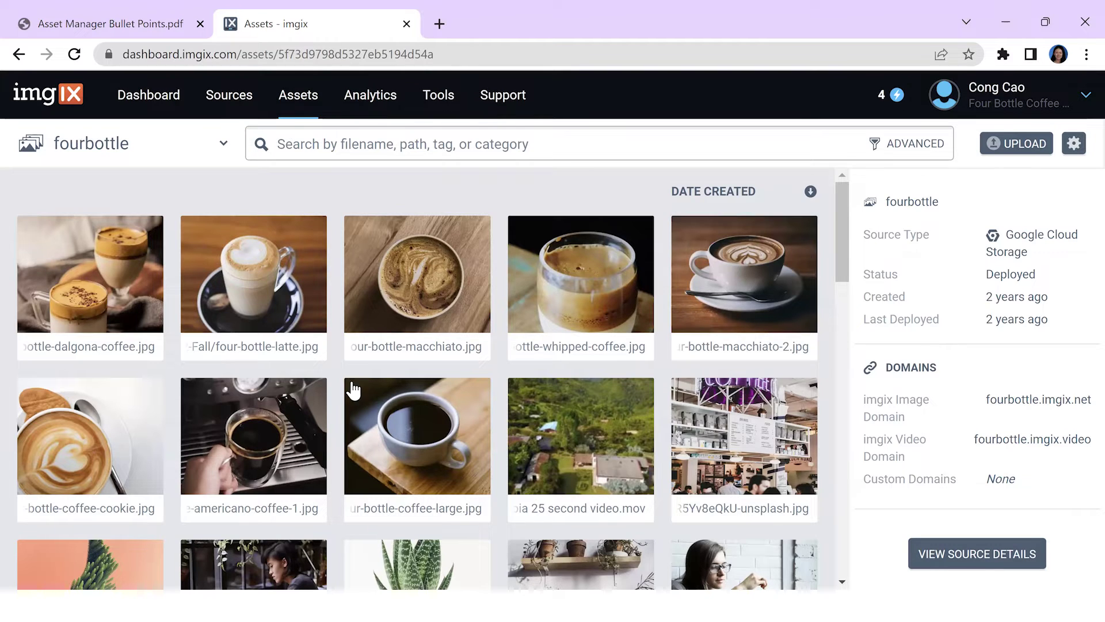
Open four-bottle-coffee-cookie.jpg's details, review its tags, and begin a category entry.
left_click(105, 421)
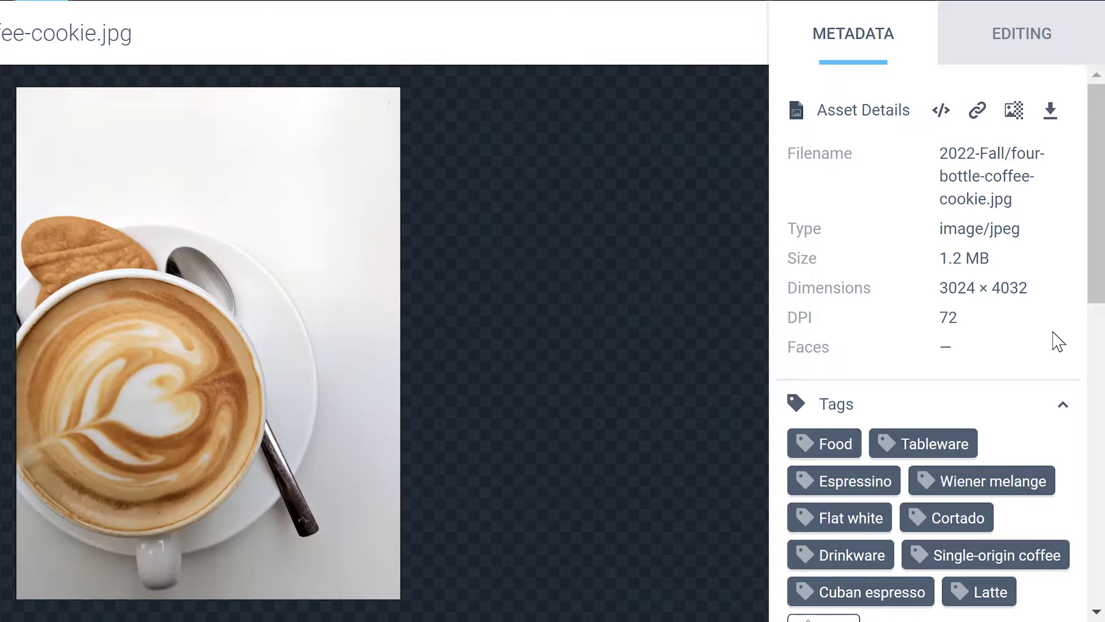
double_click(838, 405)
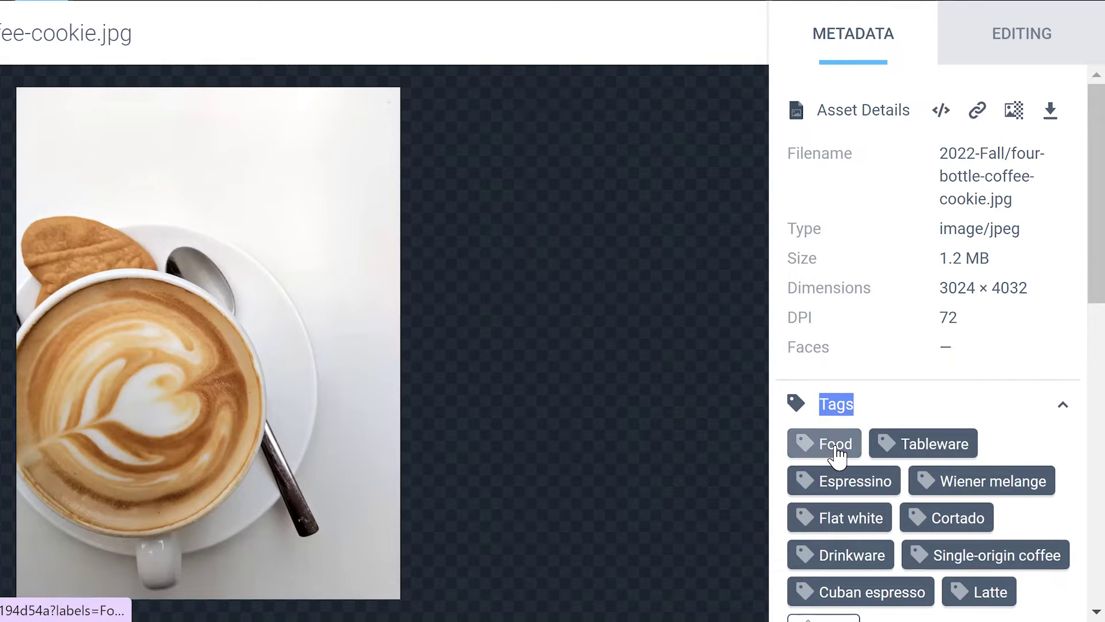
mouse_move(826, 444)
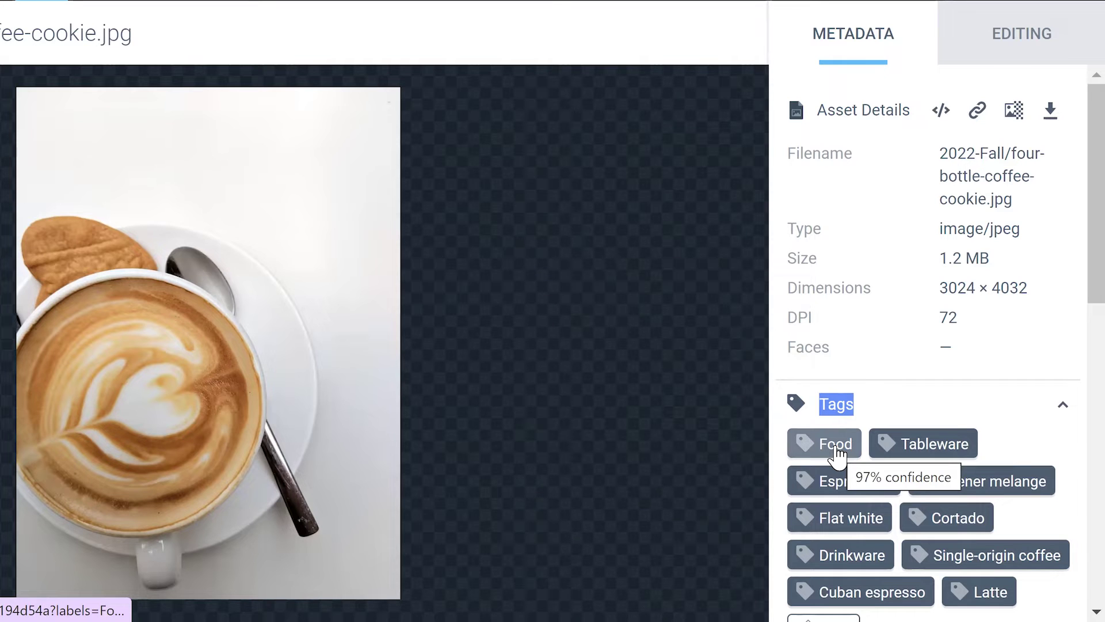
mouse_move(1093, 129)
left_mouse_down()
mouse_move(1093, 352)
mouse_move(1077, 380)
left_mouse_up()
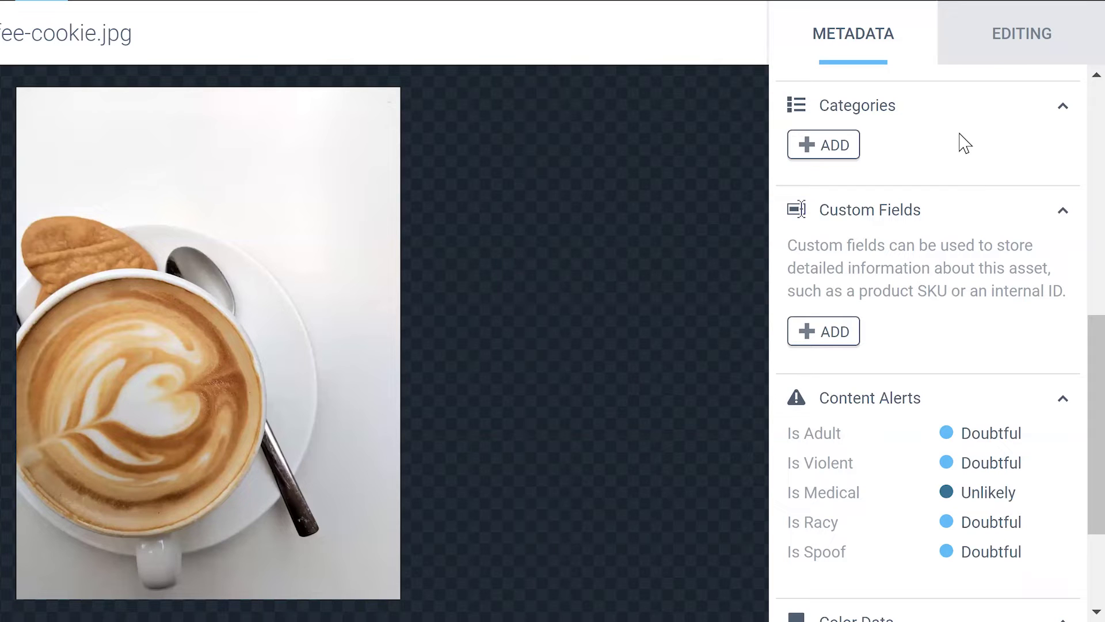
left_click(824, 145)
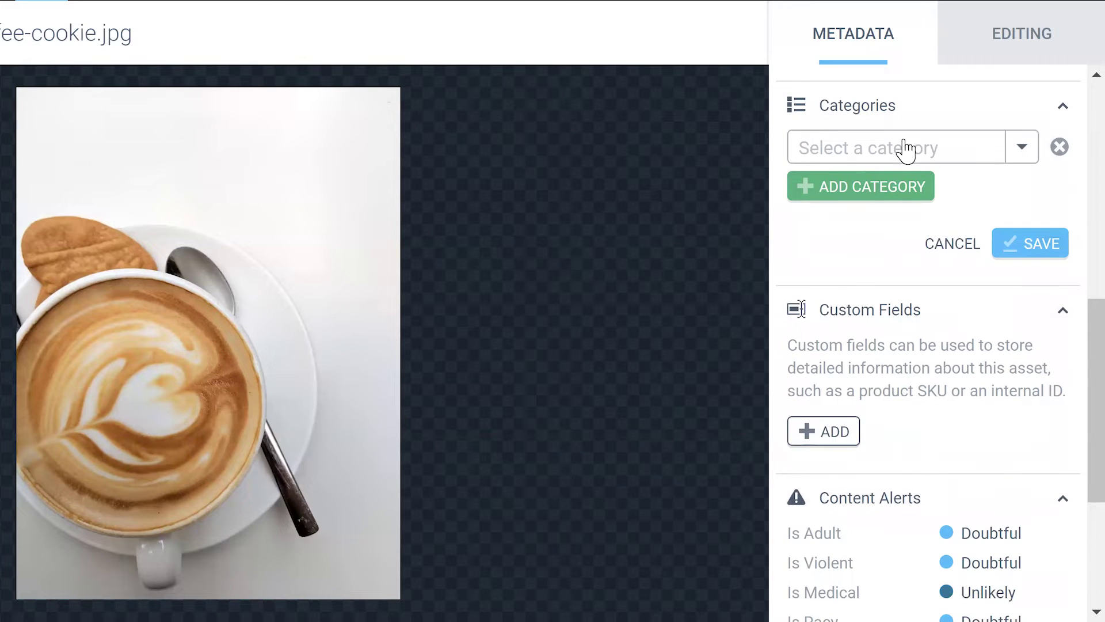
Add the existing Coffee Art category and a new Pastry category, then save.
left_click(905, 148)
left_click(901, 240)
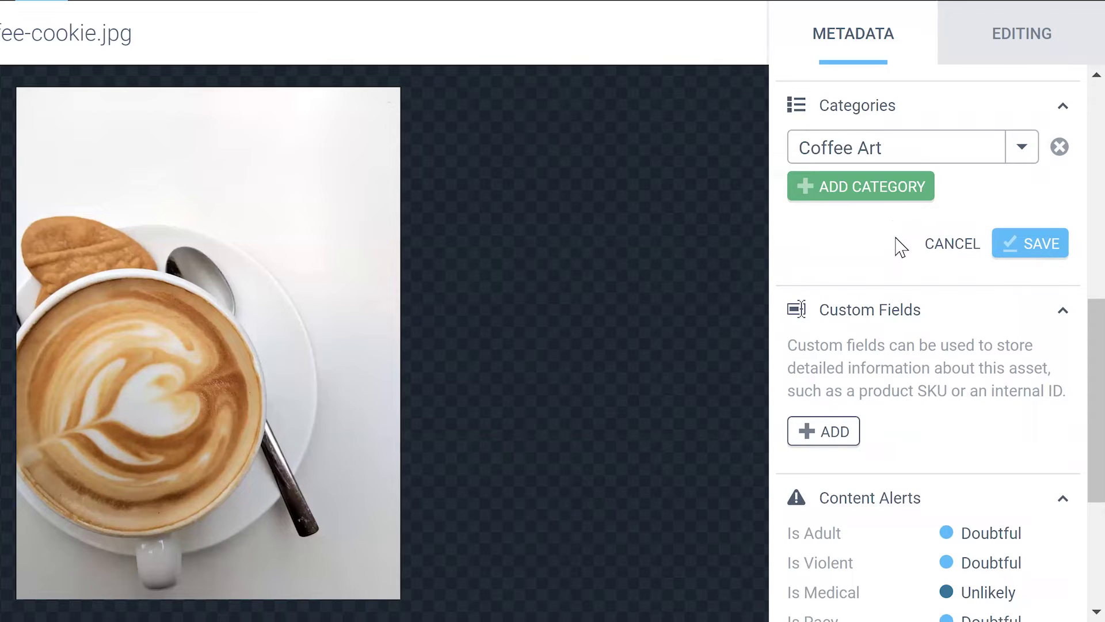
left_click(890, 192)
type("Pas")
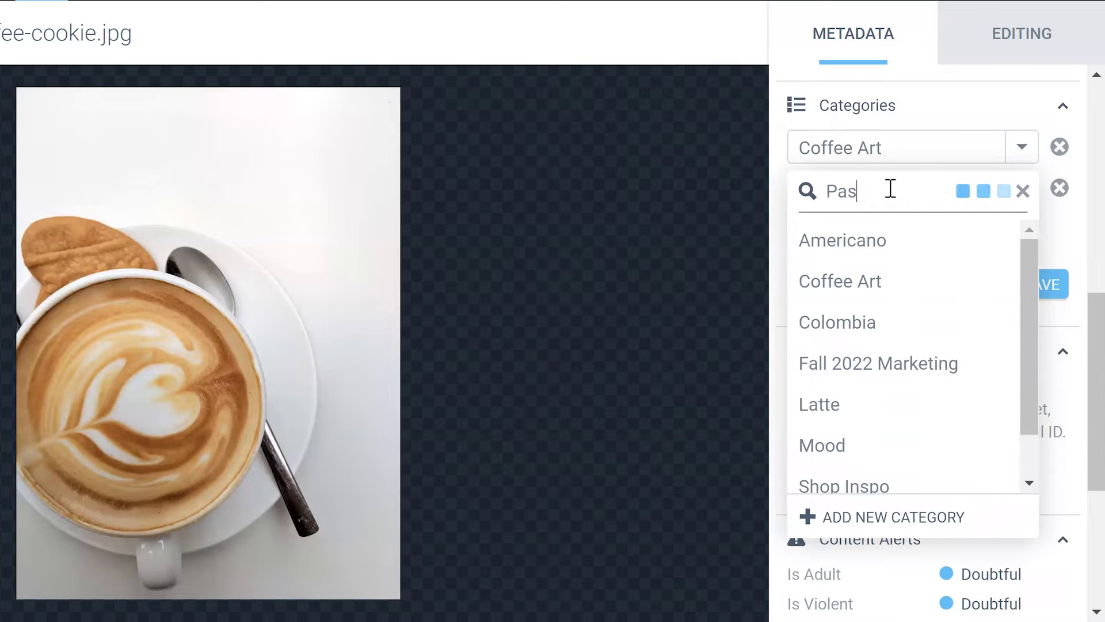
type("try")
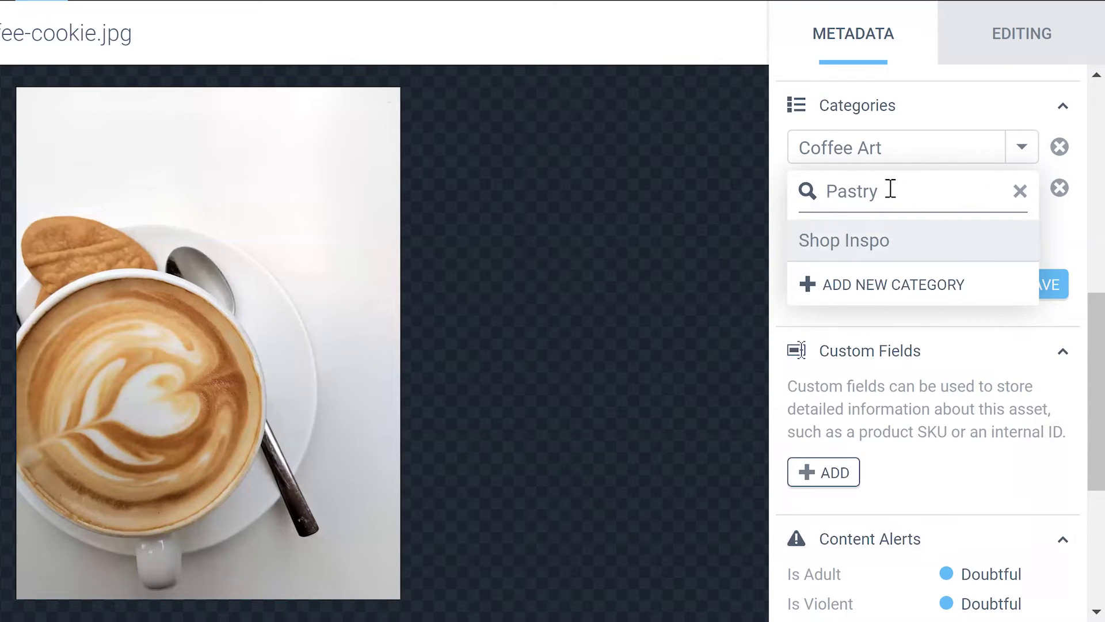
left_click(879, 292)
left_click(1041, 285)
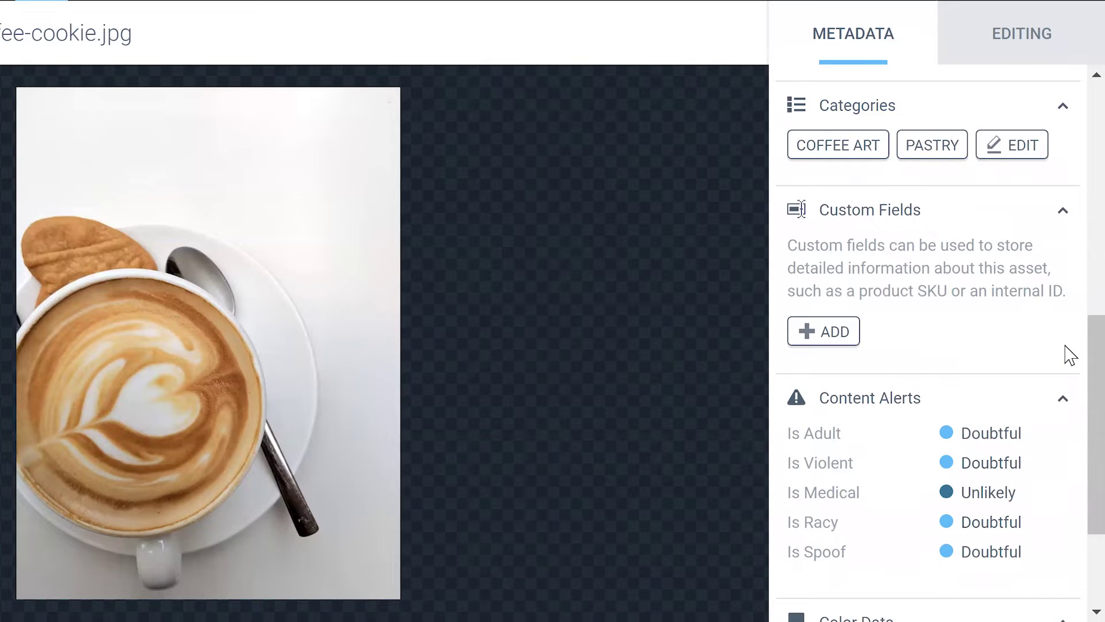
Add a custom field with key photographer and value 002, and save it.
left_click(829, 335)
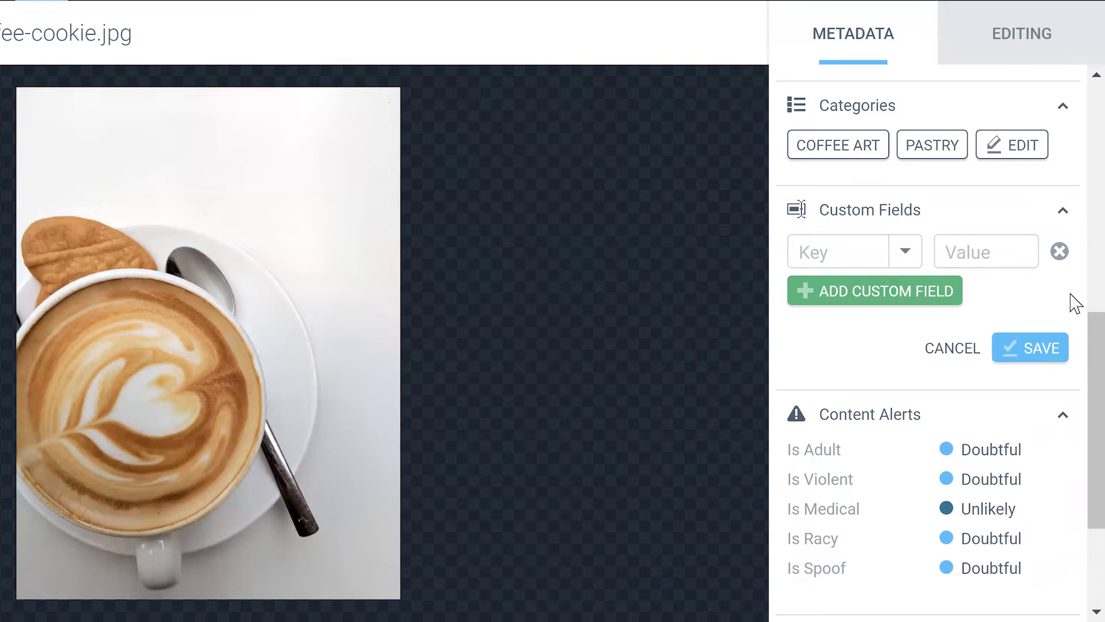
left_click(846, 252)
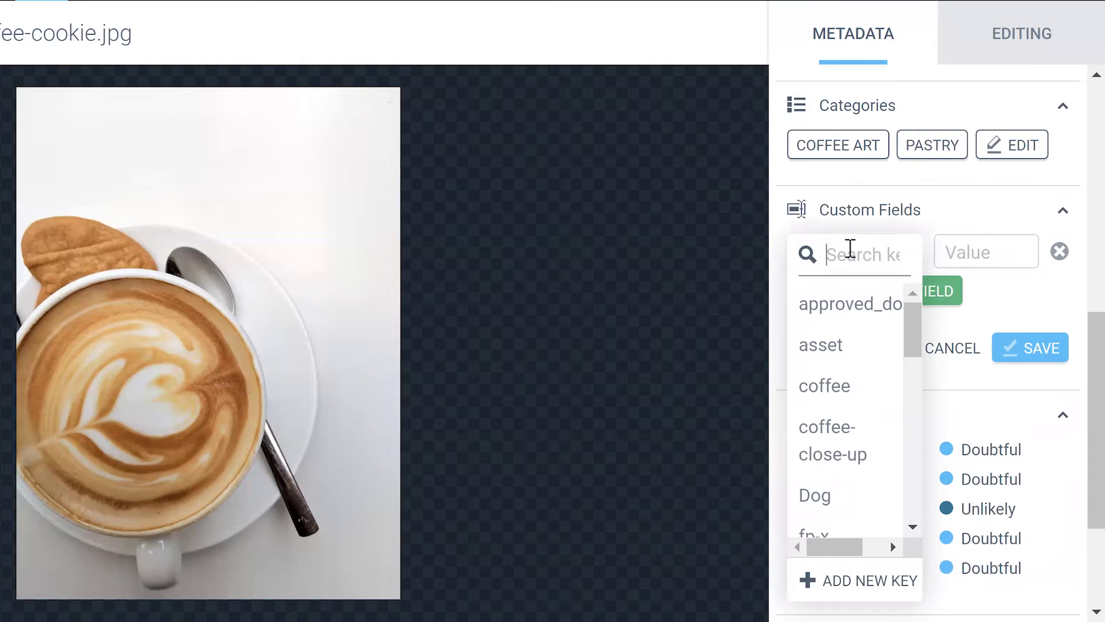
type("photo")
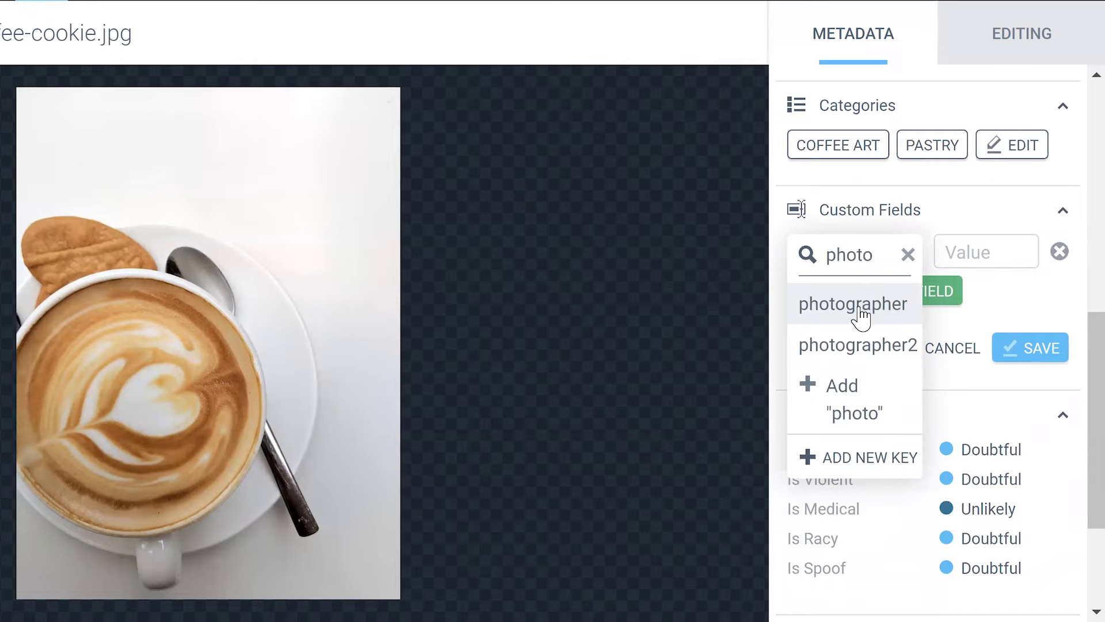
left_click(856, 303)
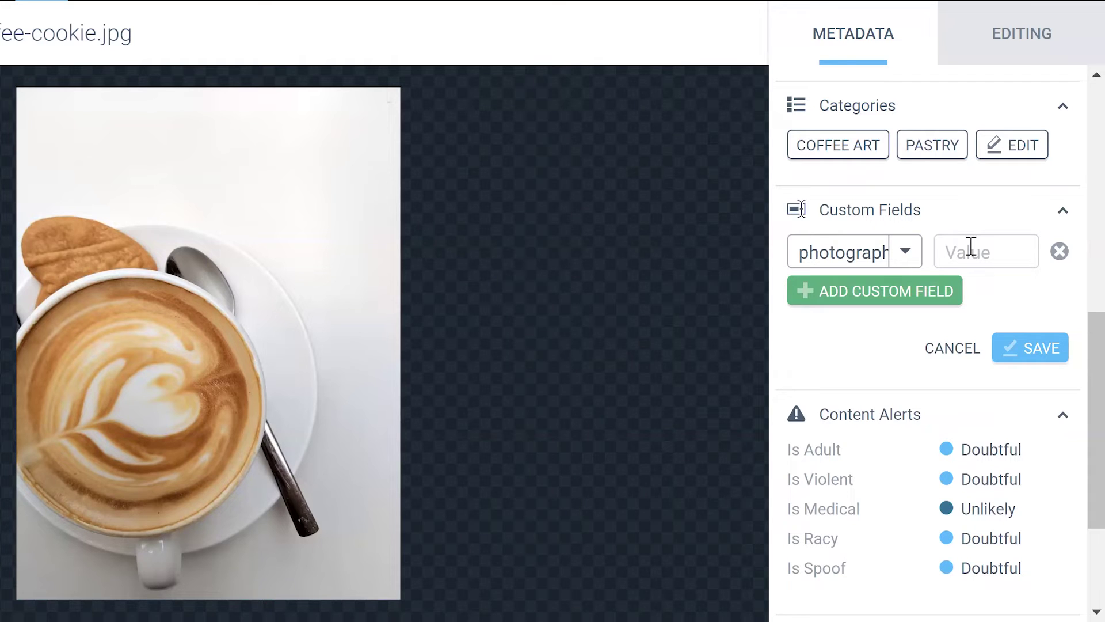
left_click(970, 249)
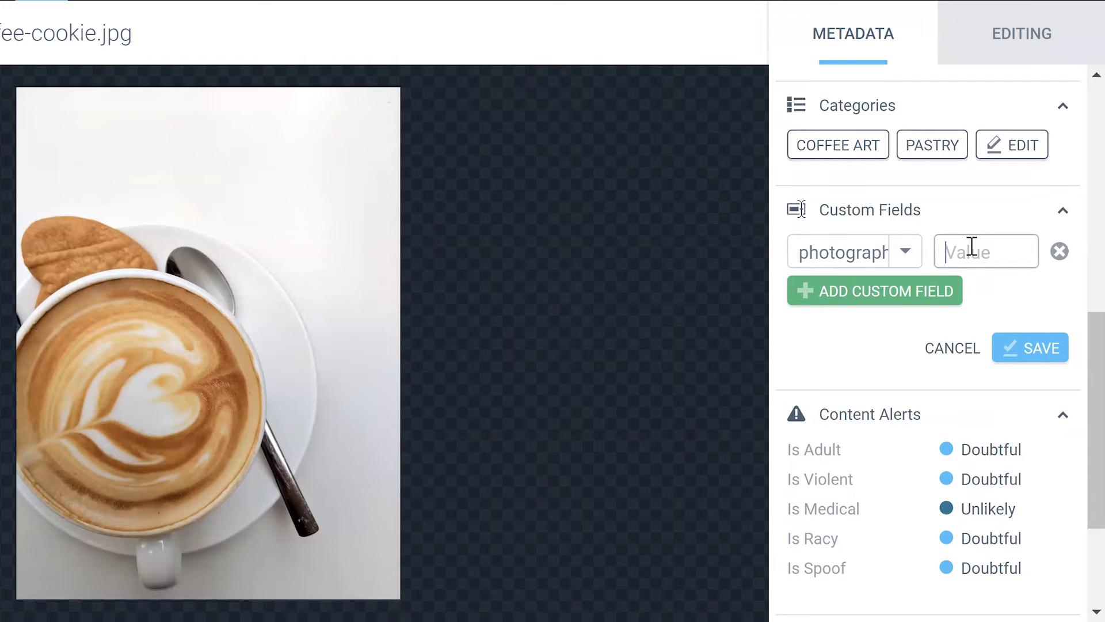
type("002")
left_click(1064, 356)
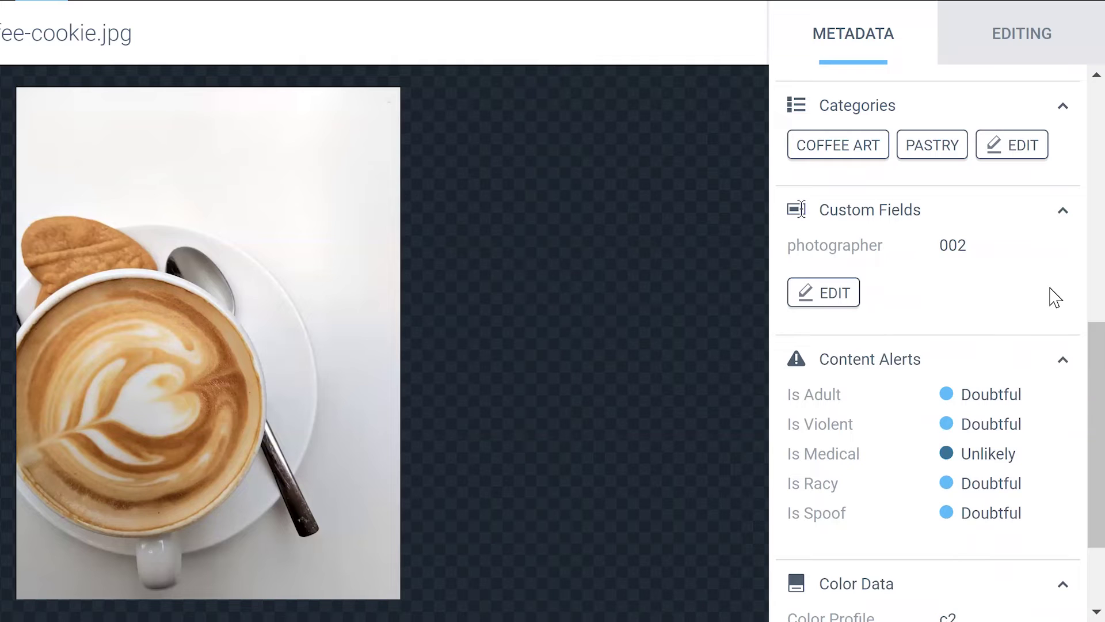
scroll(1055, 297, "down", 2)
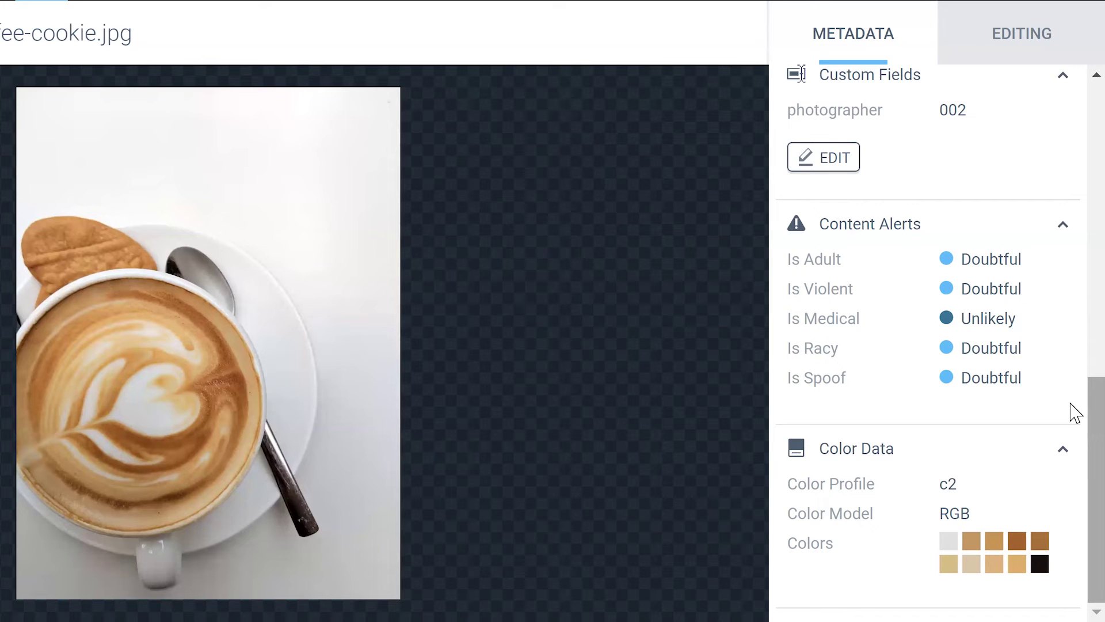
left_click_drag(1093, 412, 1094, 273)
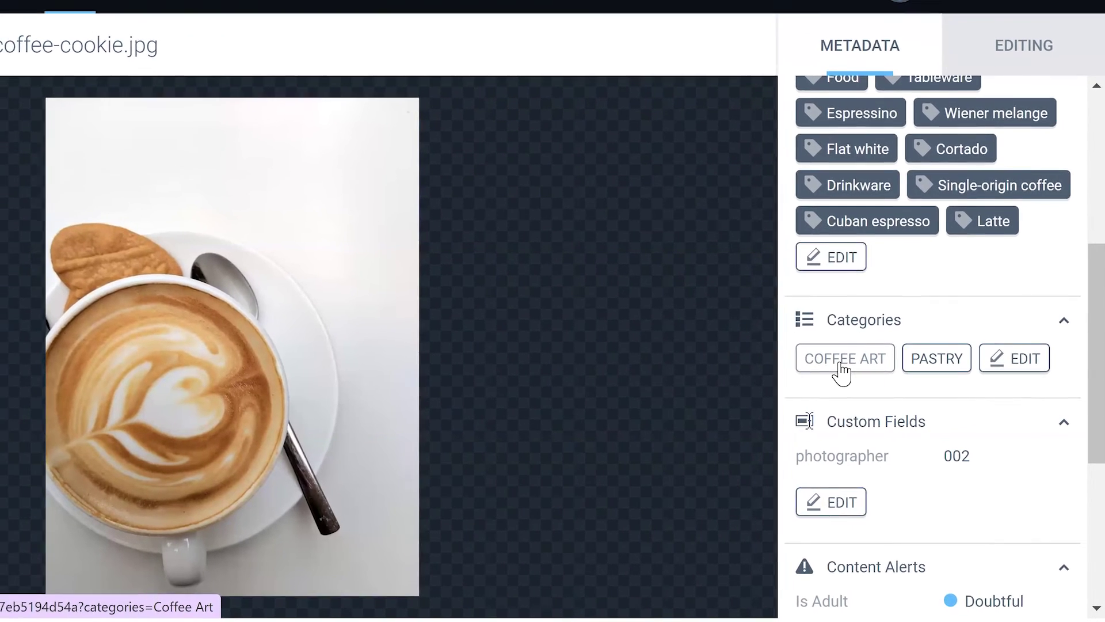
Filter the asset grid by the Coffee Art category chip, showing five photos.
left_click(842, 362)
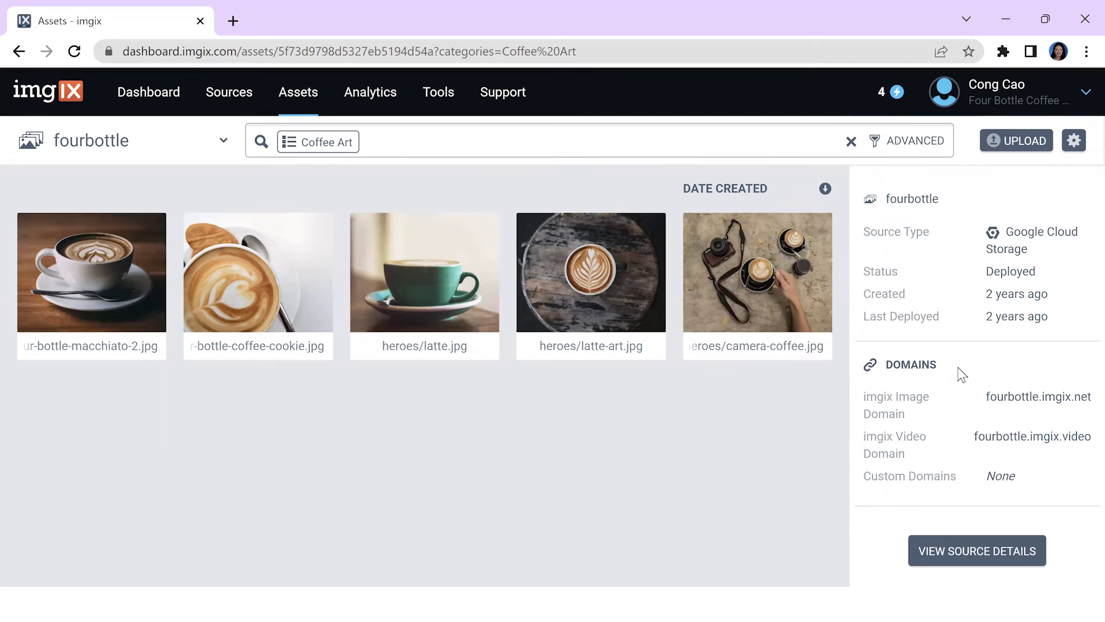
Search for 2022-fall, then correct the query to 2022-Fall, leaving two photos.
left_click(623, 141)
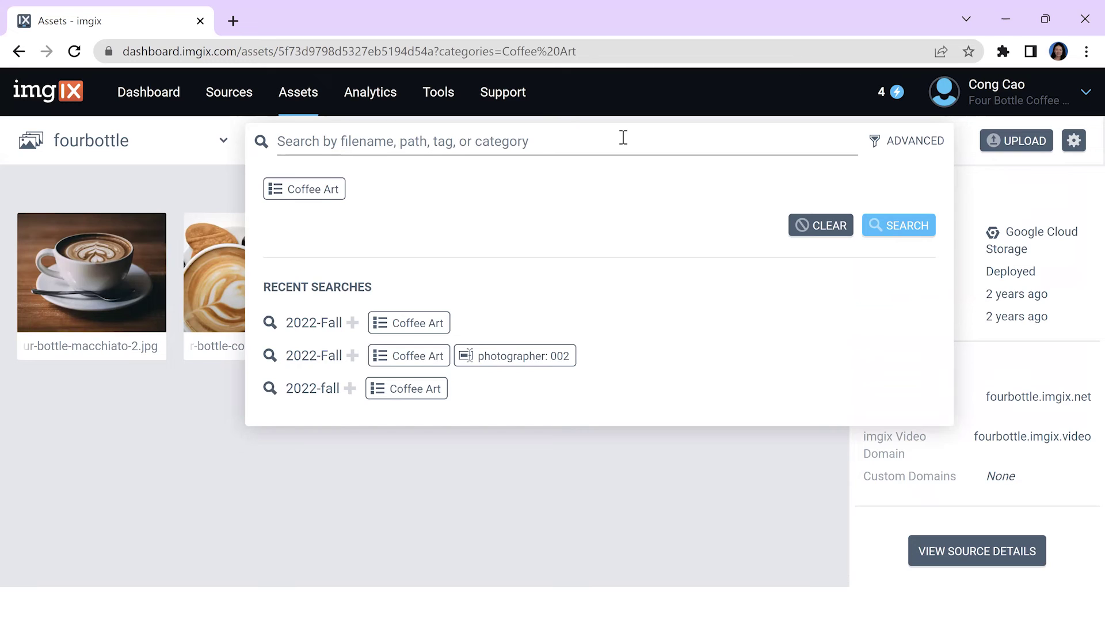
type("2022-")
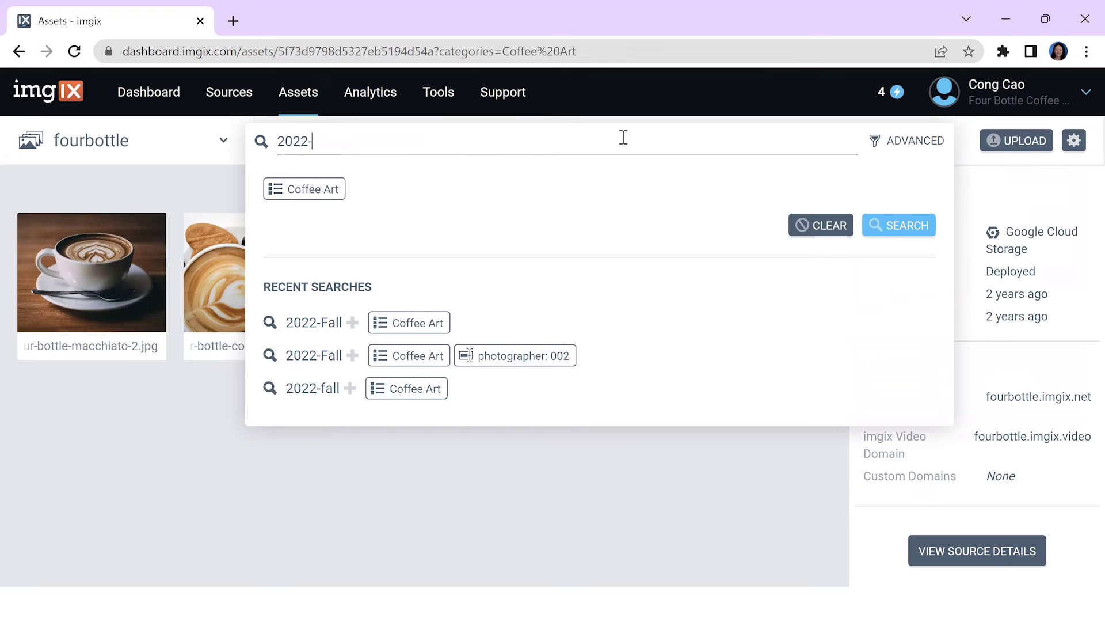
type("fall")
key("Return")
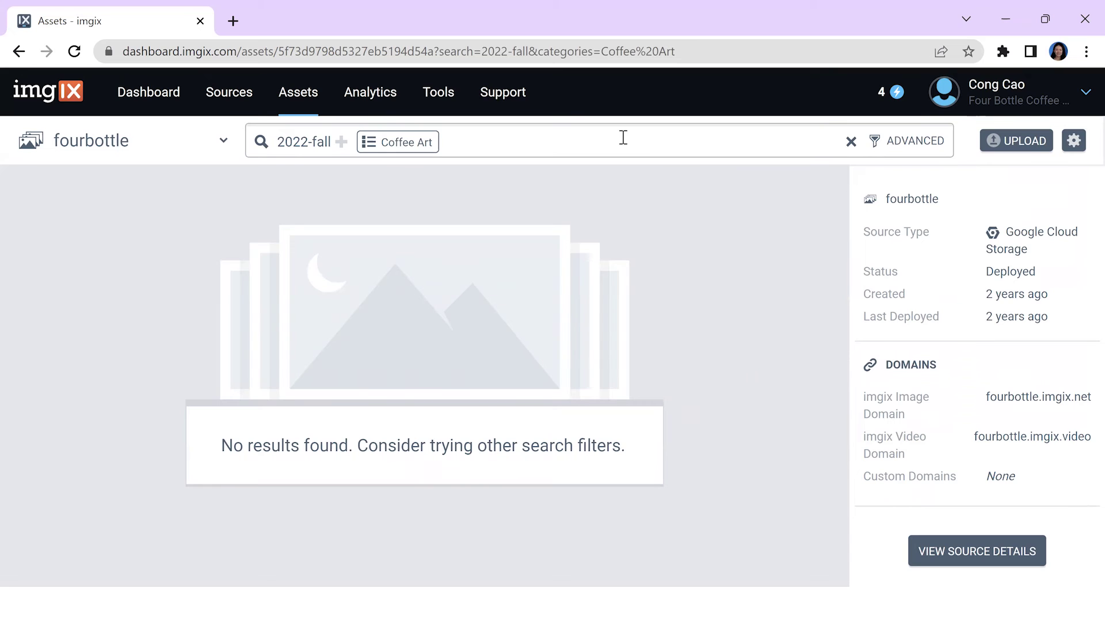
left_click(622, 139)
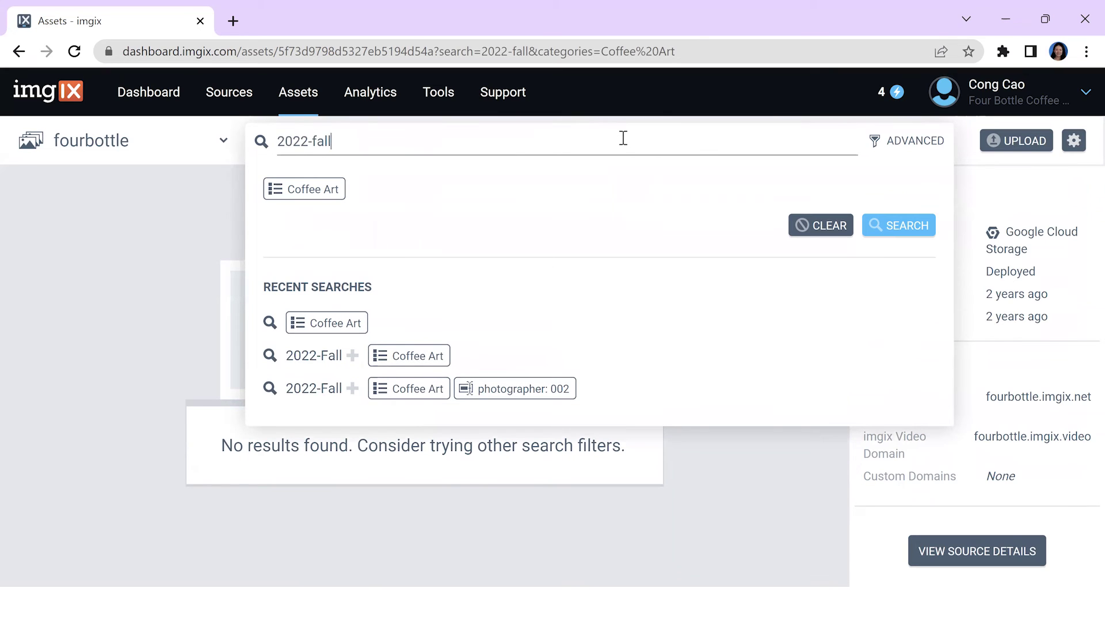
key("BackSpace")
key("BackSpace")
key("BackSpace")
key("BackSpace")
type("Fall")
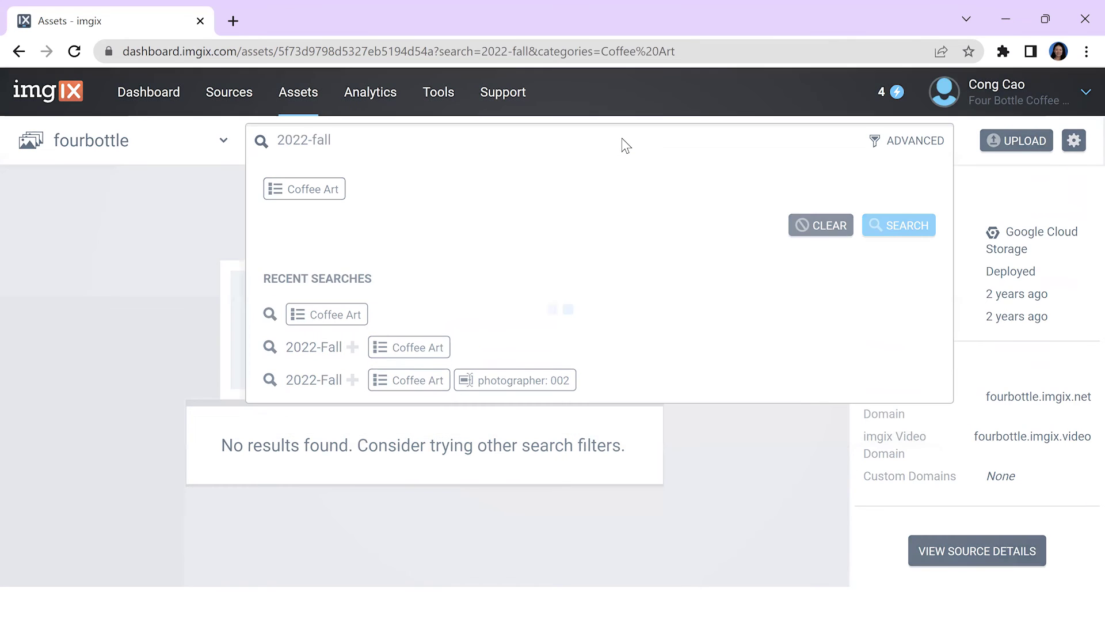
type("2022-Fall")
key("Return")
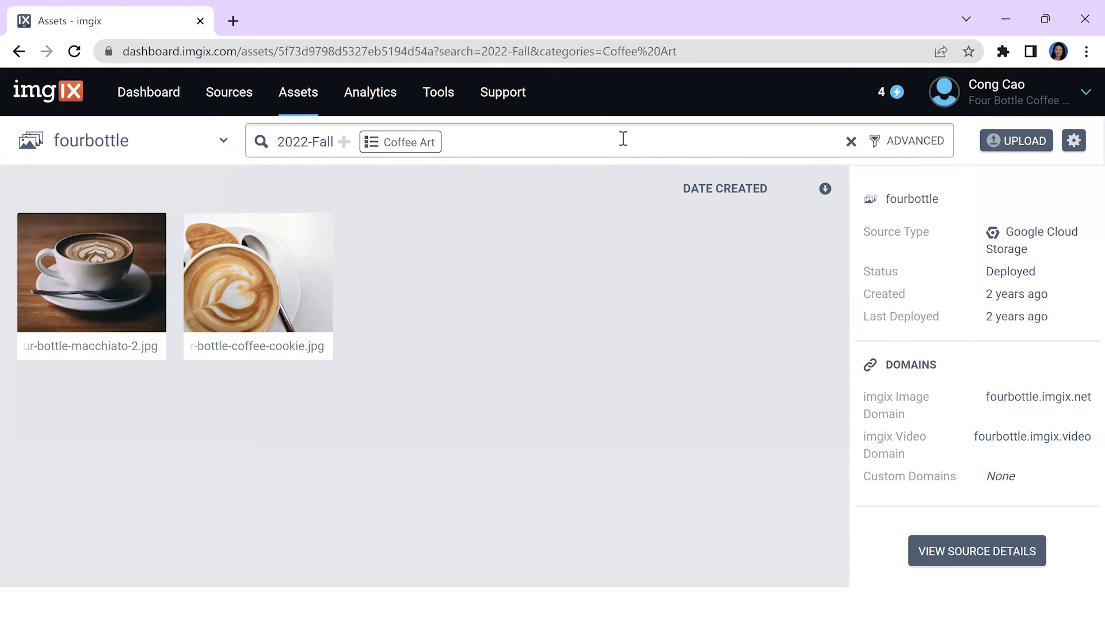
Add a photographer: 002 custom-field filter under Advanced and apply the search.
left_click(915, 141)
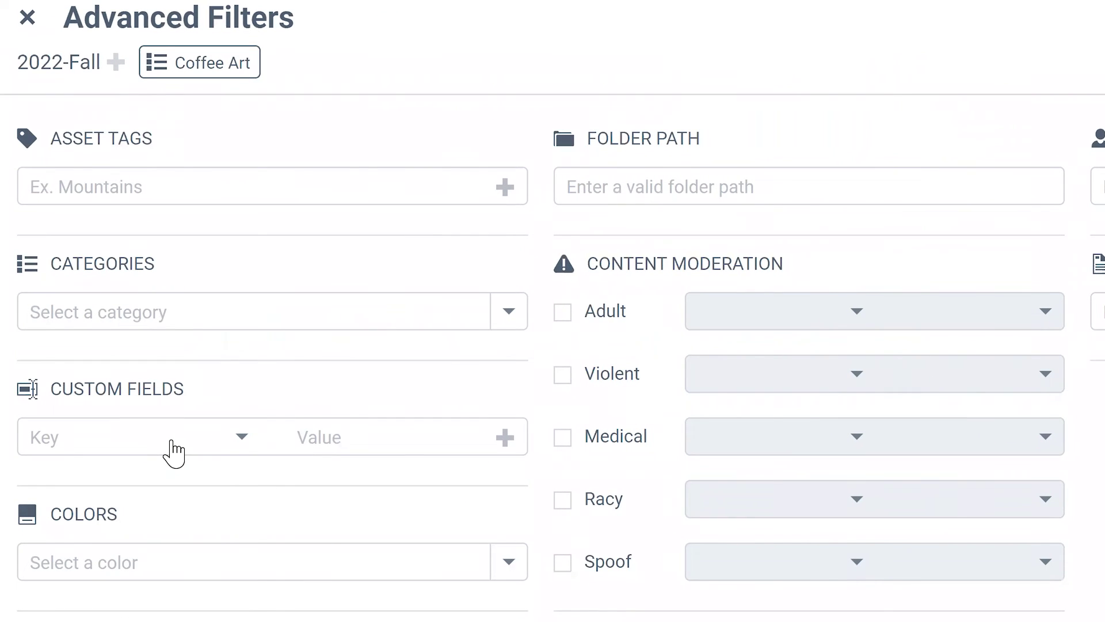
left_click(175, 446)
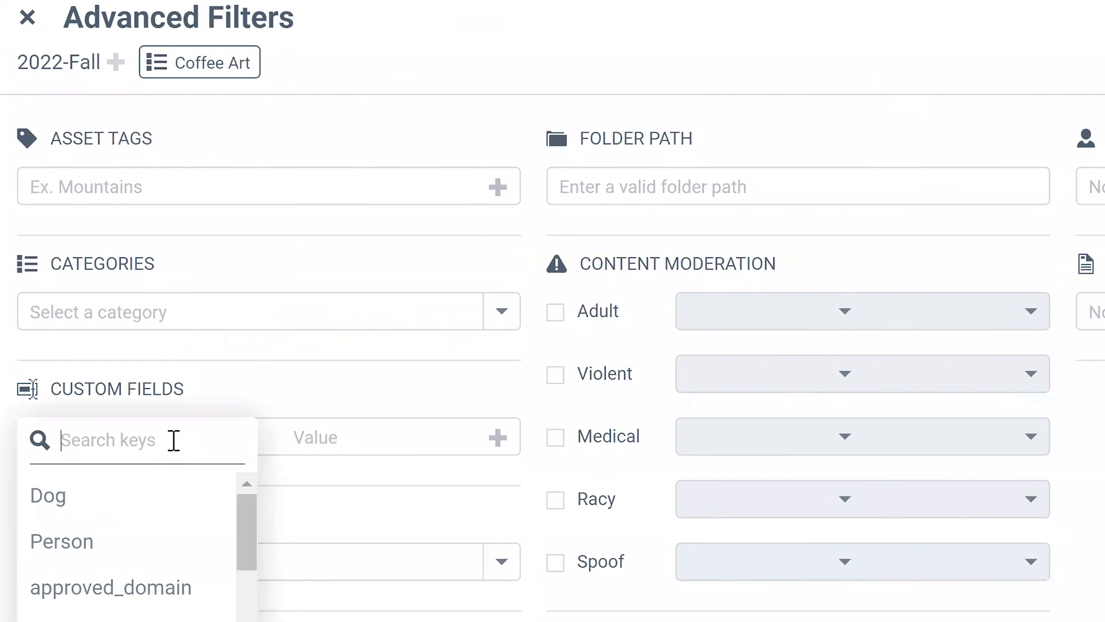
type("ph")
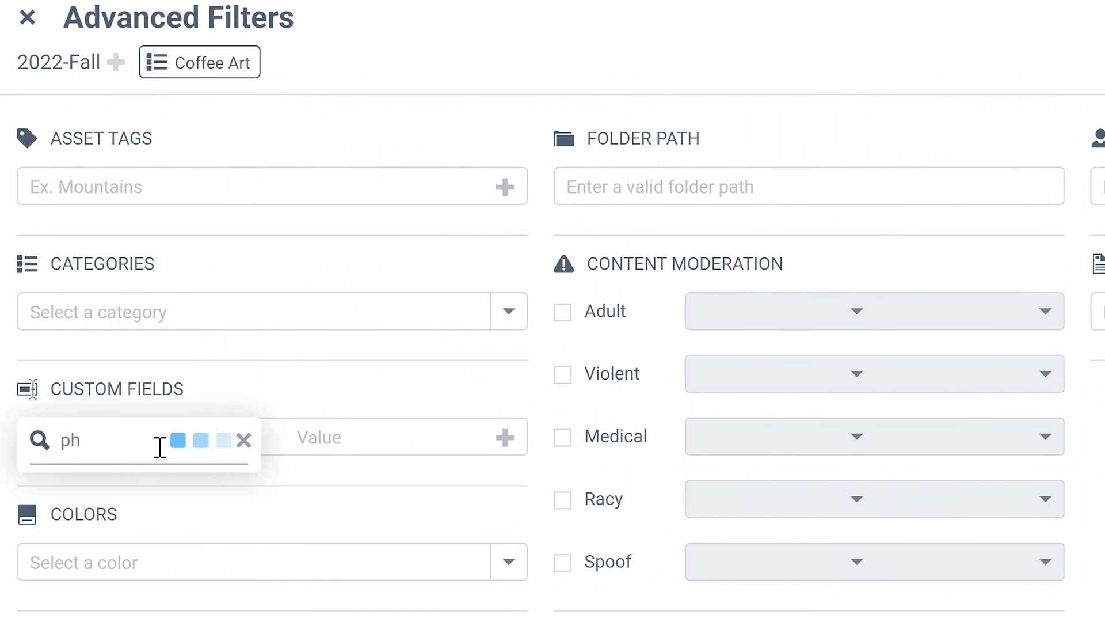
type("oto")
left_click(181, 496)
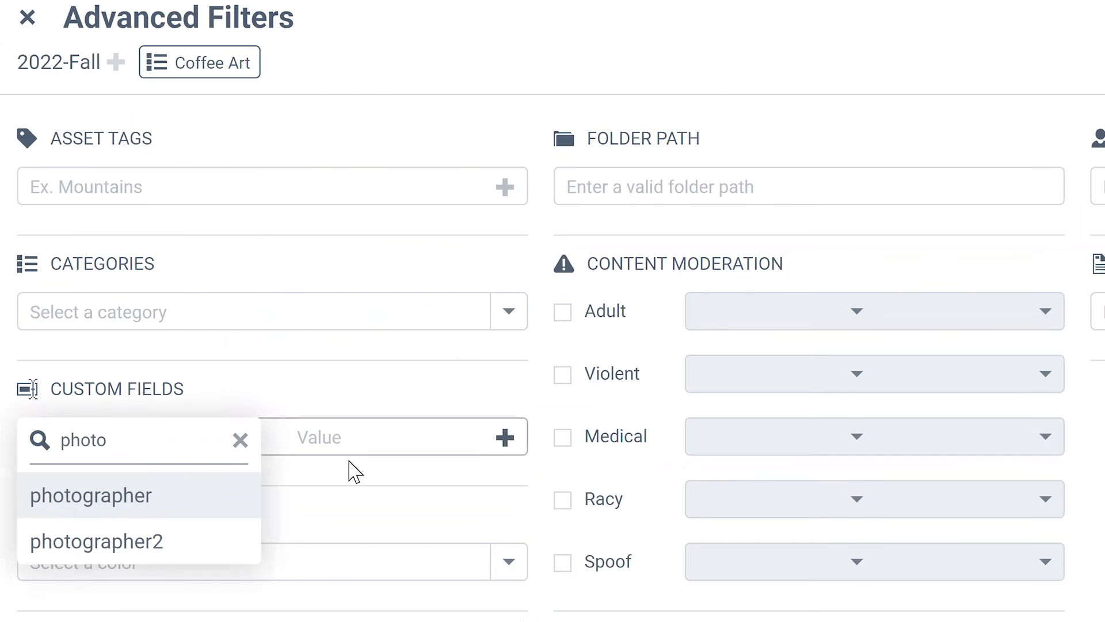
left_click(362, 436)
type("002")
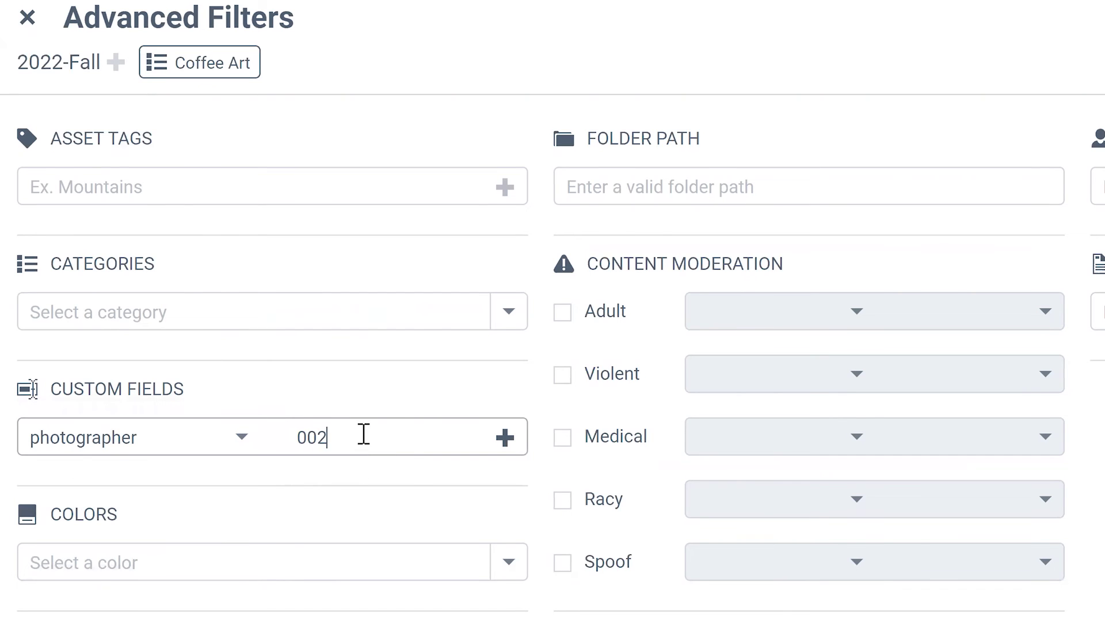
left_click(504, 437)
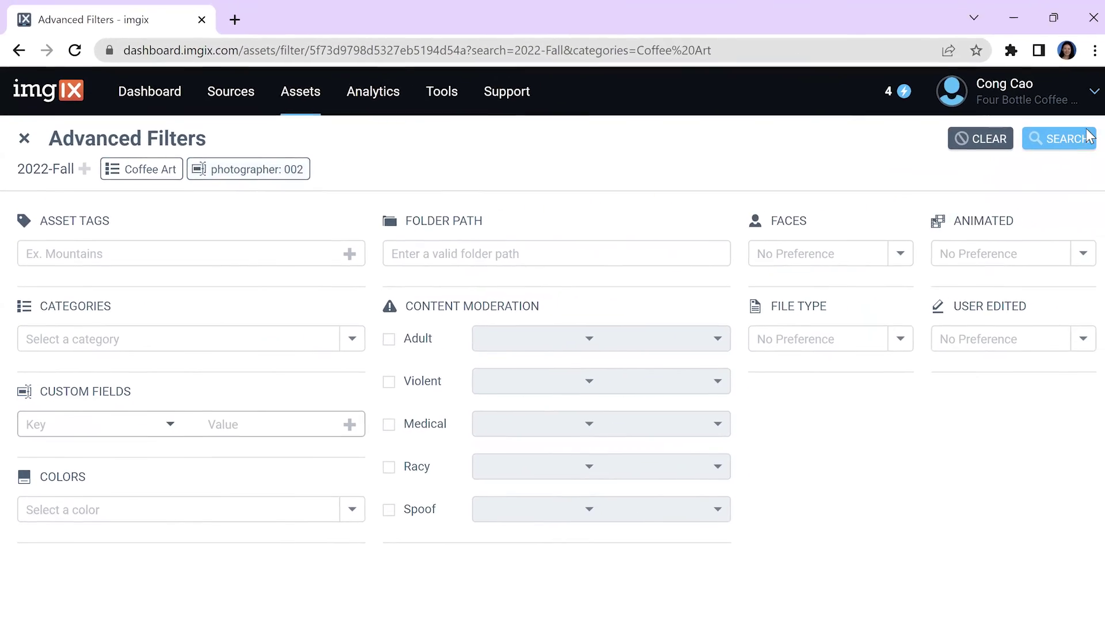
left_click(1055, 141)
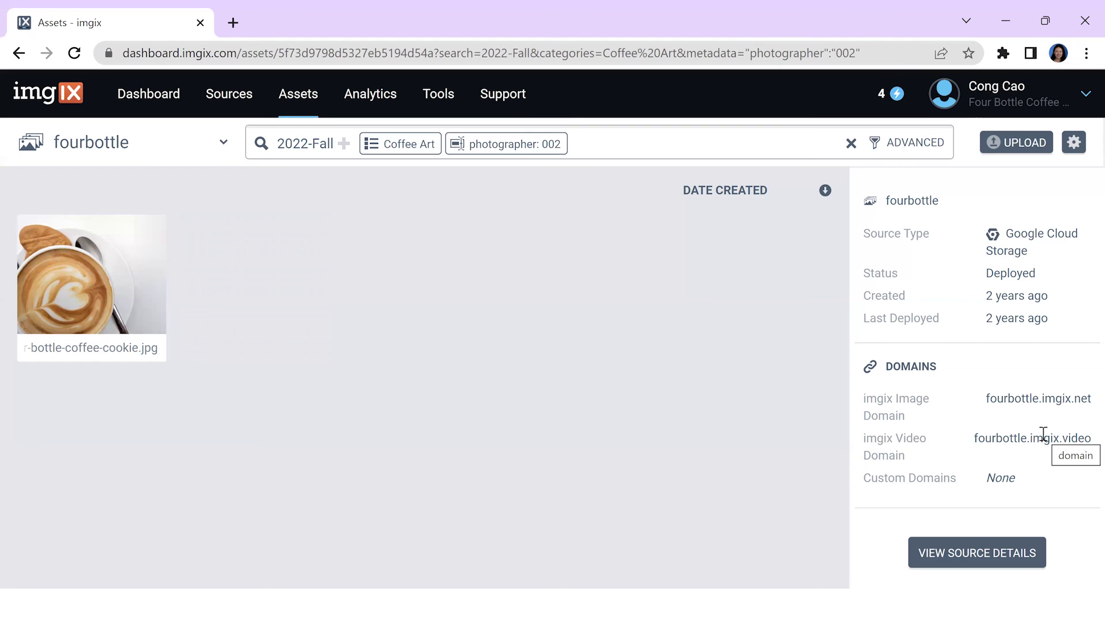
Browse the Colors, Faces, Animated and User Edited filter options without choosing any.
left_click(916, 143)
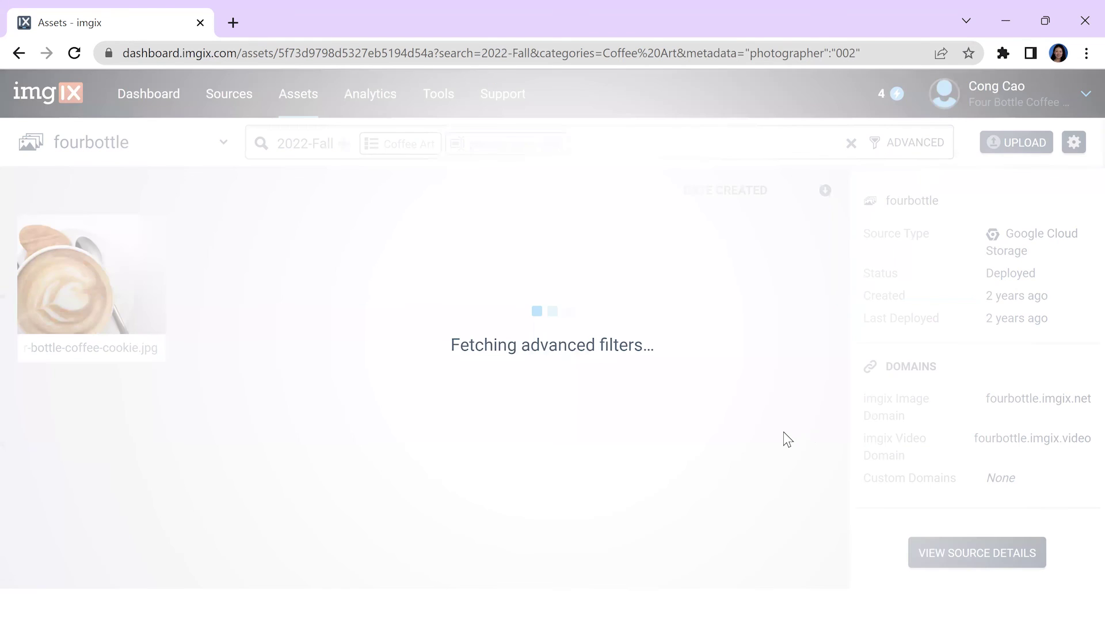
left_click(350, 510)
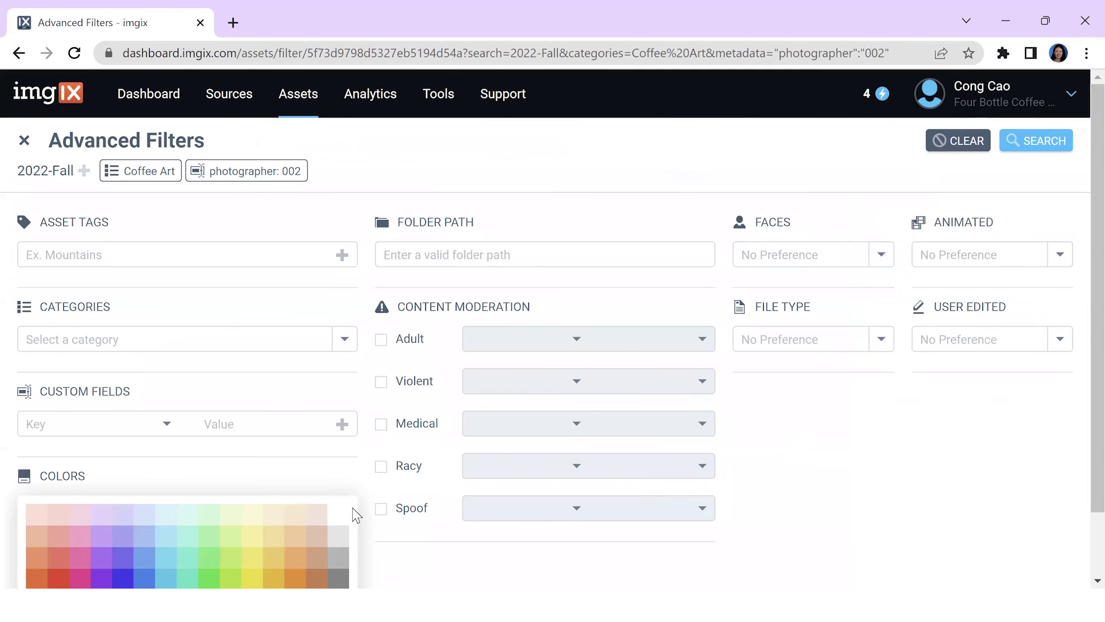
scroll(352, 507, "down", 2)
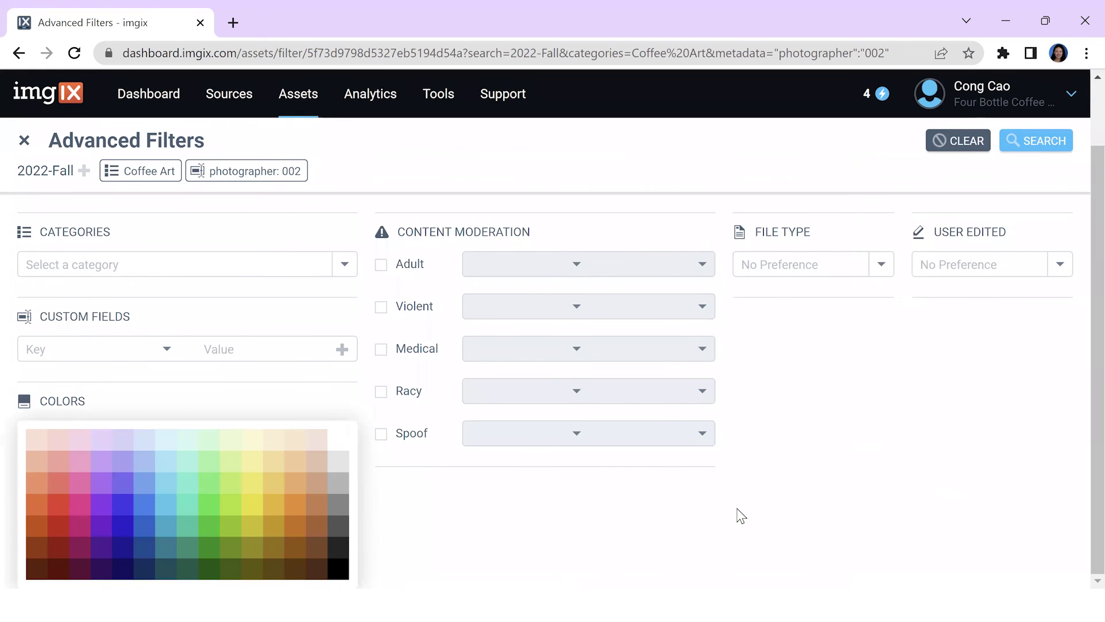
scroll(816, 501, "up", 2)
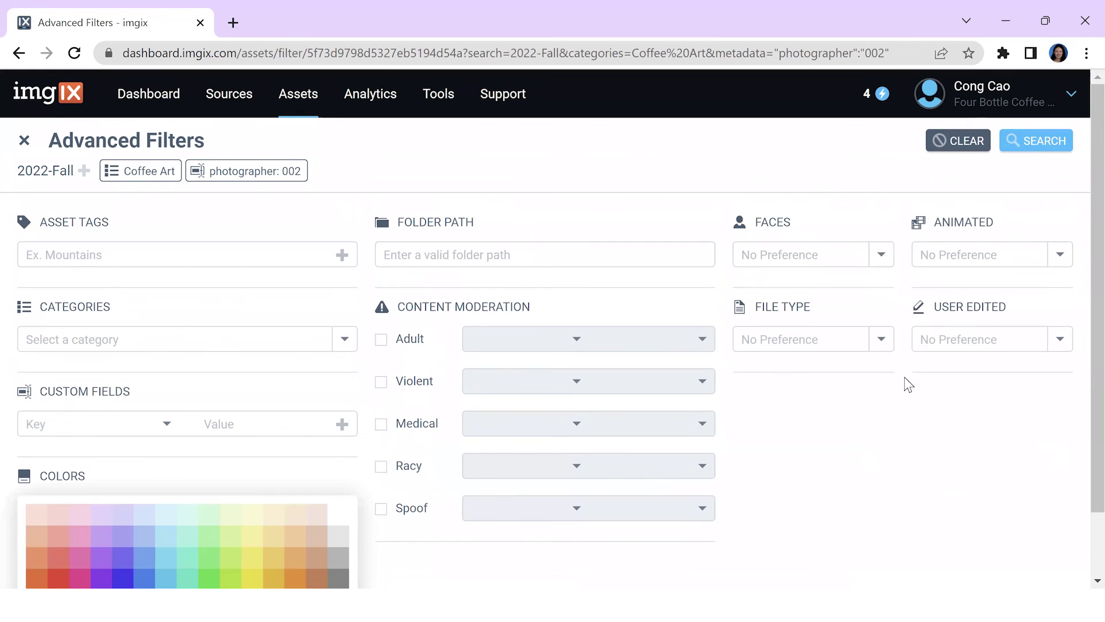
left_click(880, 255)
left_click(1076, 258)
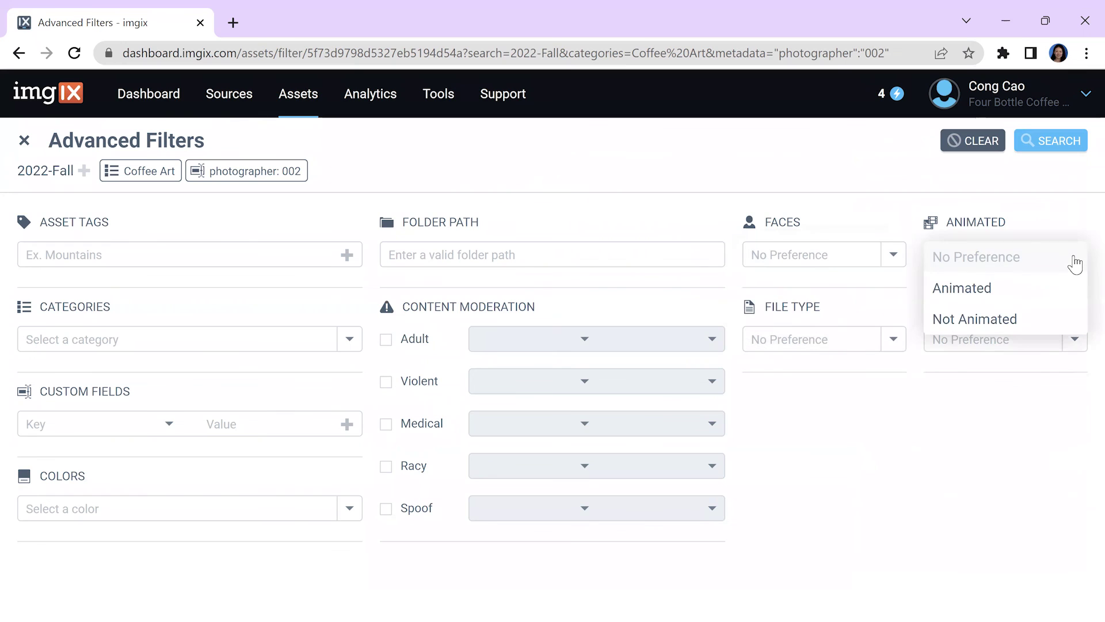
left_click(1074, 340)
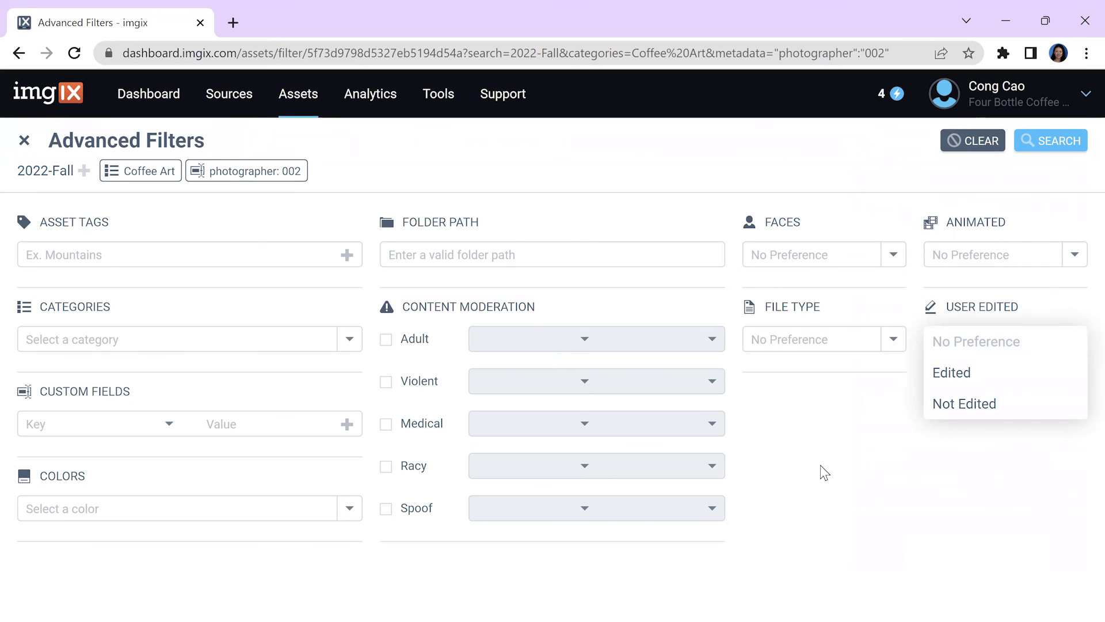
left_click(836, 477)
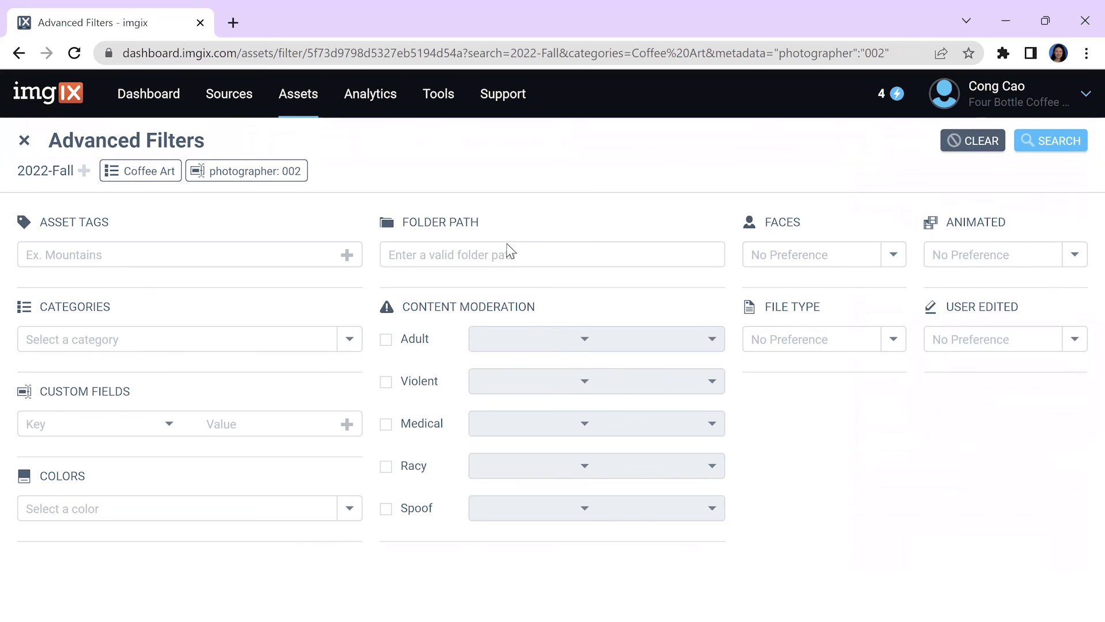
triple_click(450, 306)
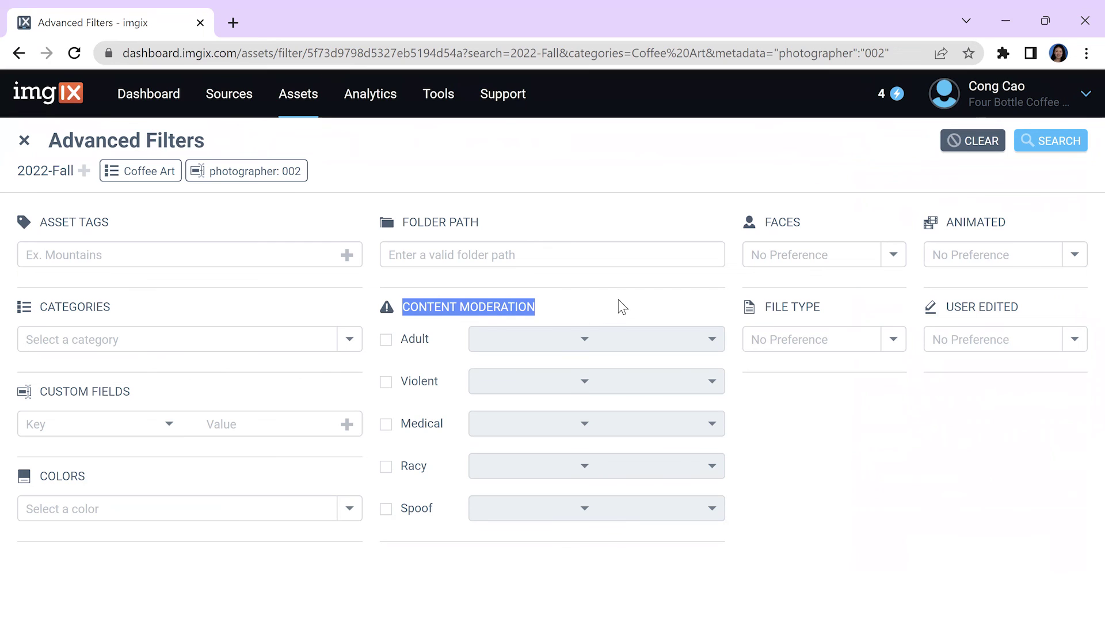